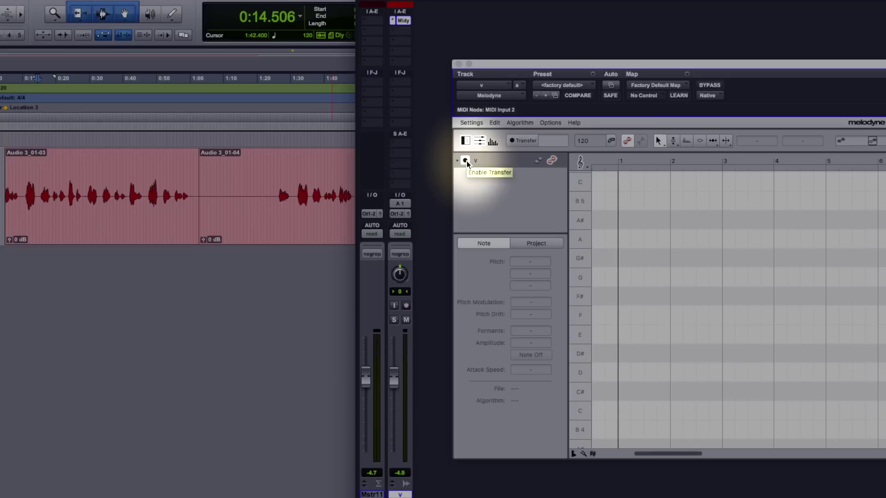
Step: Arm Melodyne's Transfer and play the vocal through once so Melodyne captures its pitch blobs
{"action": "left_click", "coordinate": [466, 161]}
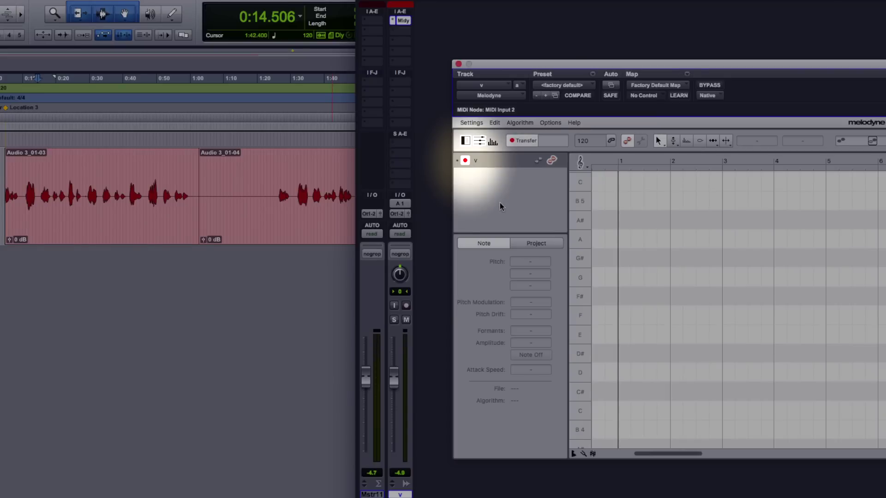
{"action": "key", "text": "space"}
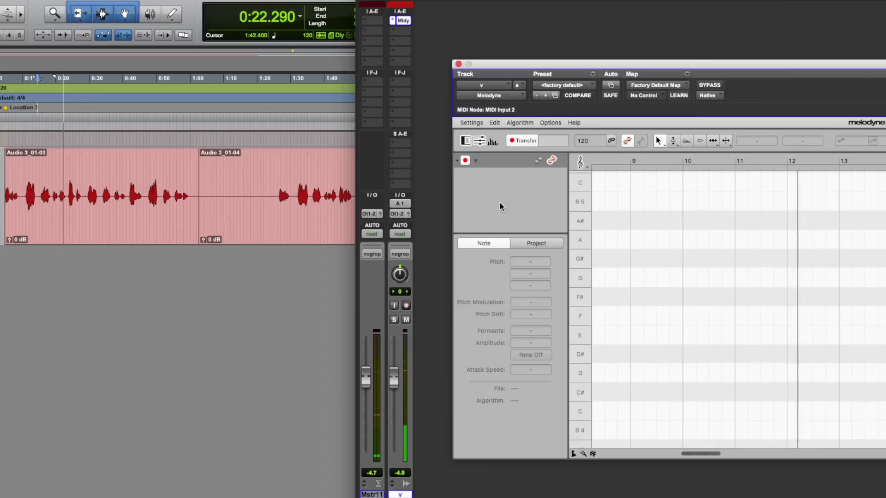
{"action": "key", "text": "space"}
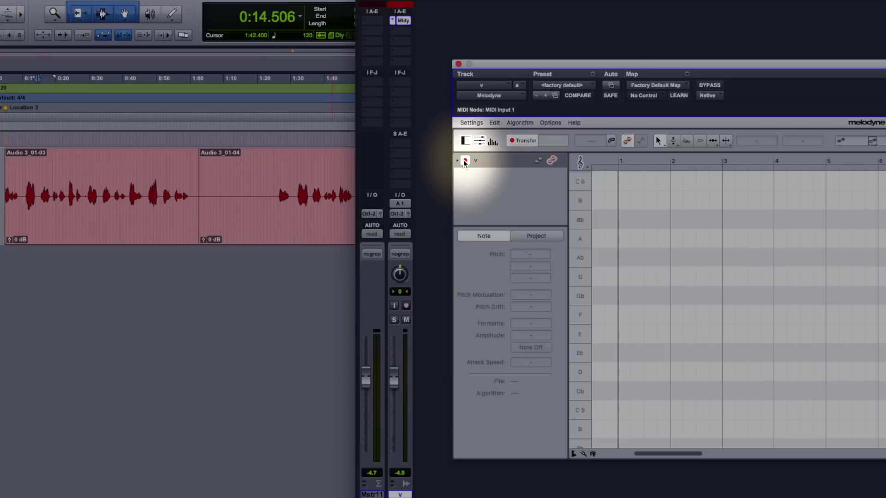
Step: Commit track v up to the Mldy insert, with Source Tracks set to Do Nothing
{"action": "left_click", "coordinate": [464, 161]}
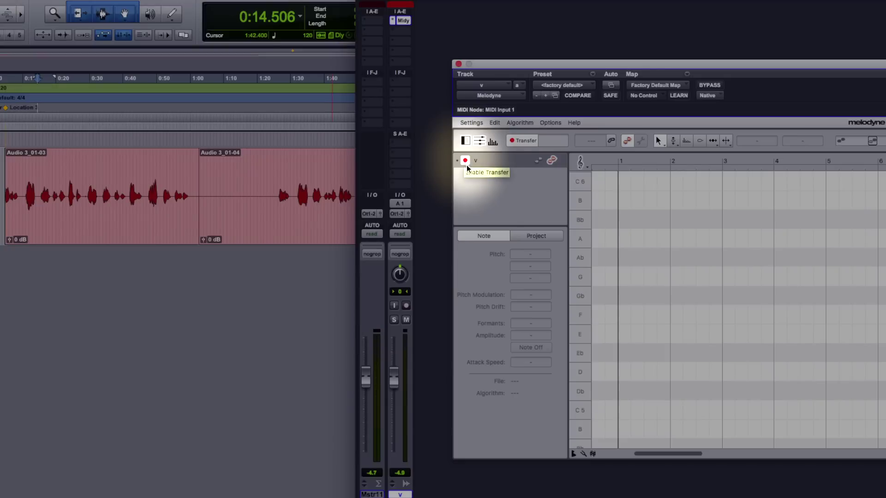
{"action": "right_click", "coordinate": [401, 23]}
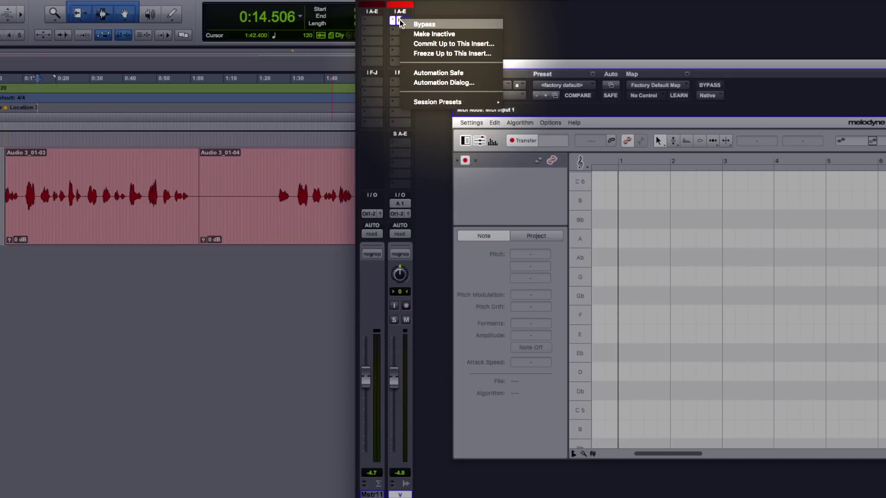
{"action": "left_click", "coordinate": [466, 45]}
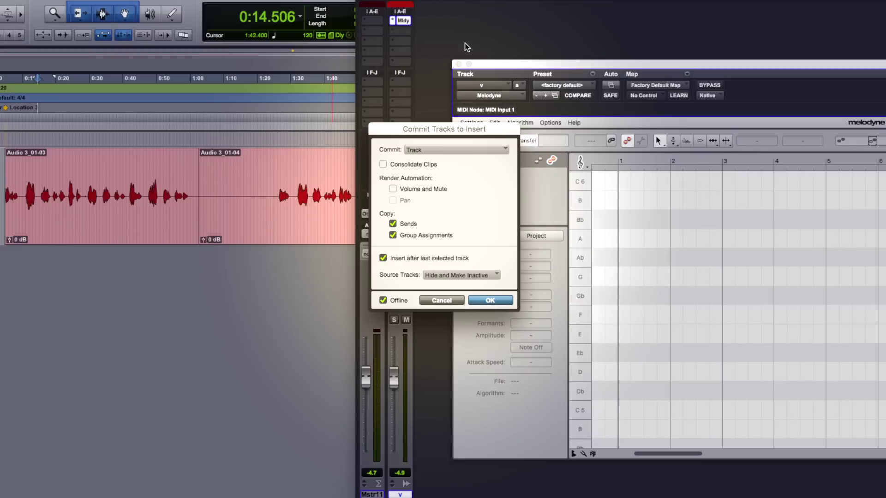
{"action": "left_click", "coordinate": [461, 279]}
{"action": "left_click", "coordinate": [480, 309]}
{"action": "left_click", "coordinate": [489, 301]}
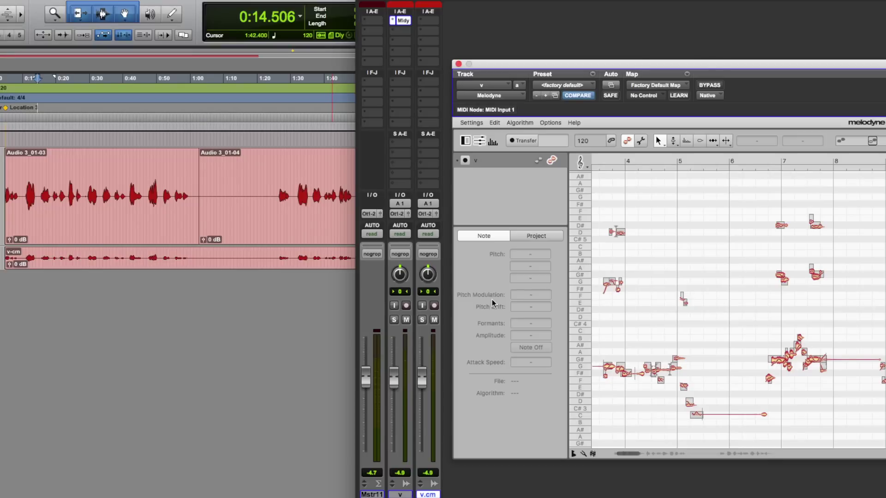
Step: Re-detect the vocal's notes in Melodyne using a different detection algorithm
{"action": "left_click", "coordinate": [521, 122]}
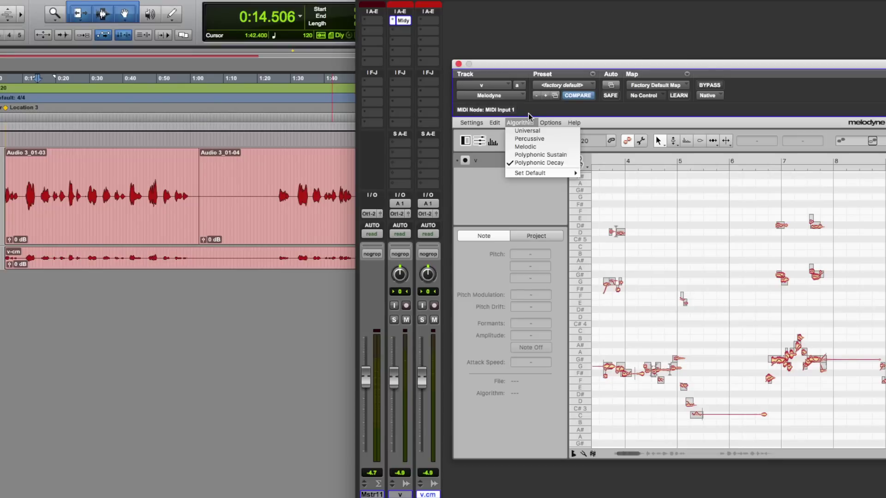
{"action": "left_click", "coordinate": [549, 151]}
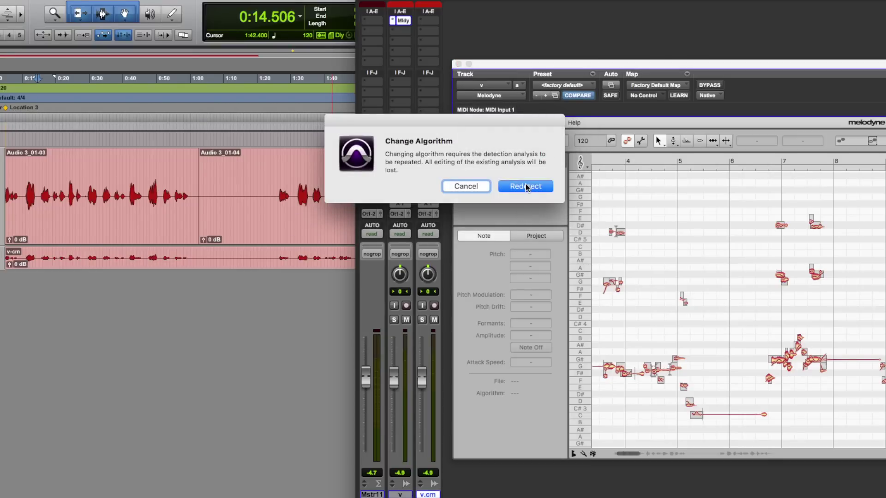
{"action": "left_click", "coordinate": [525, 184]}
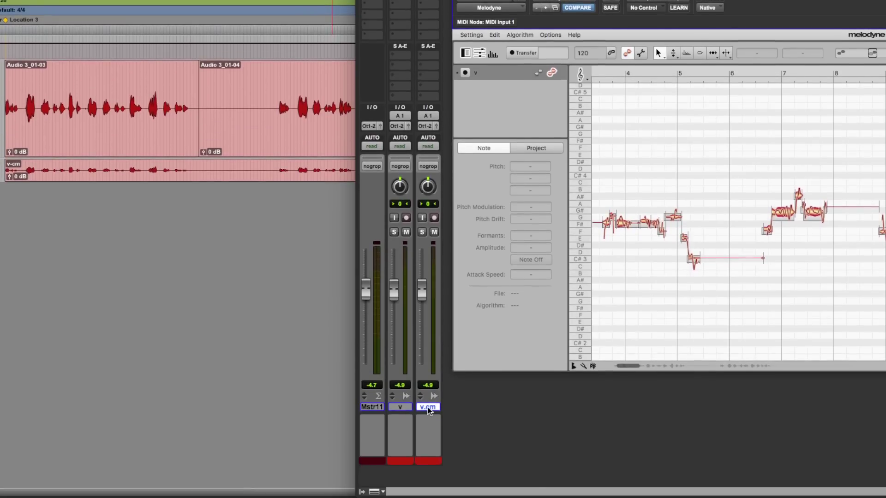
Step: Hide and make inactive the committed v.cm track, then play the vocal back
{"action": "right_click", "coordinate": [428, 495]}
{"action": "left_click", "coordinate": [472, 420]}
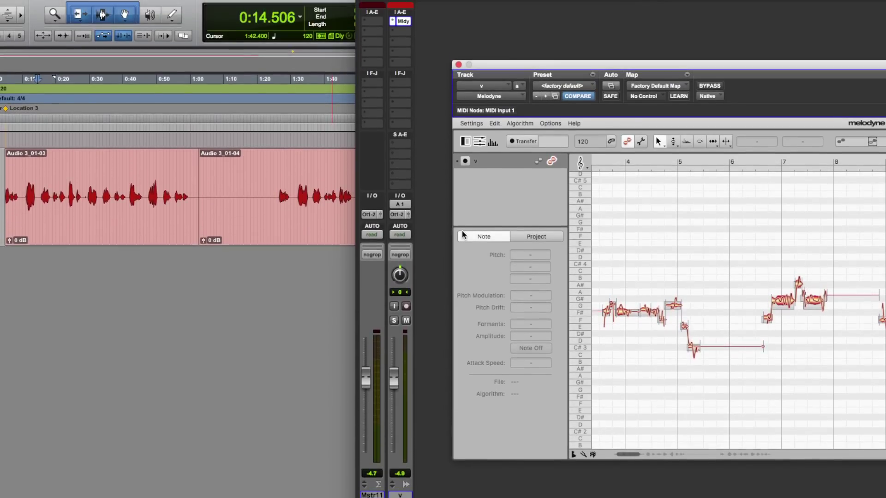
{"action": "key", "text": "space"}
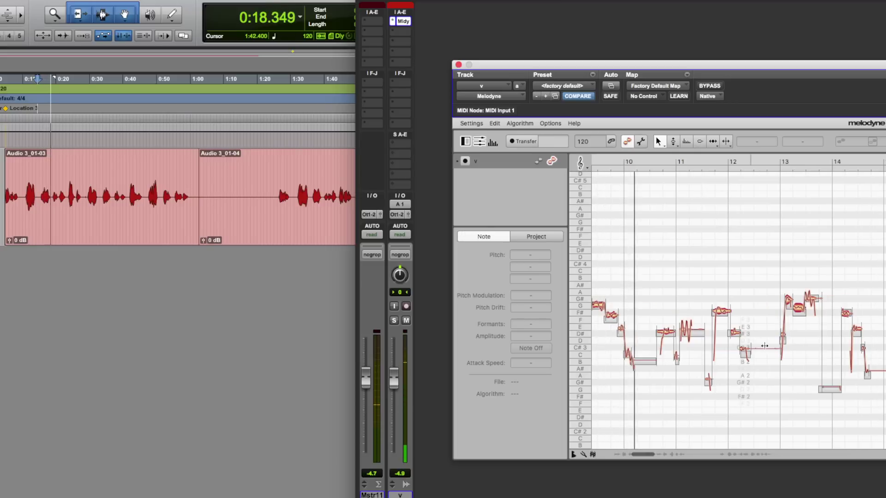
{"action": "key", "text": "space"}
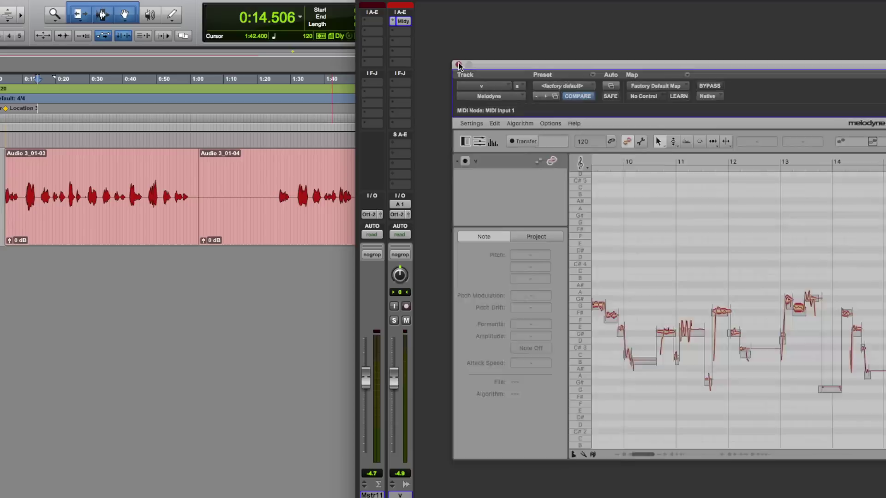
Step: Close the Melodyne editor and reload Melodyne on track v's insert
{"action": "left_click", "coordinate": [458, 64]}
{"action": "left_click", "coordinate": [392, 22]}
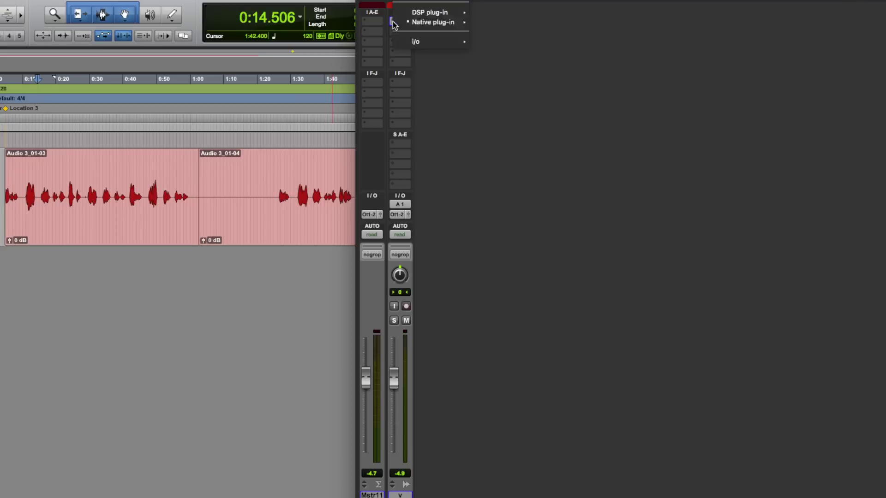
{"action": "left_click", "coordinate": [415, 10]}
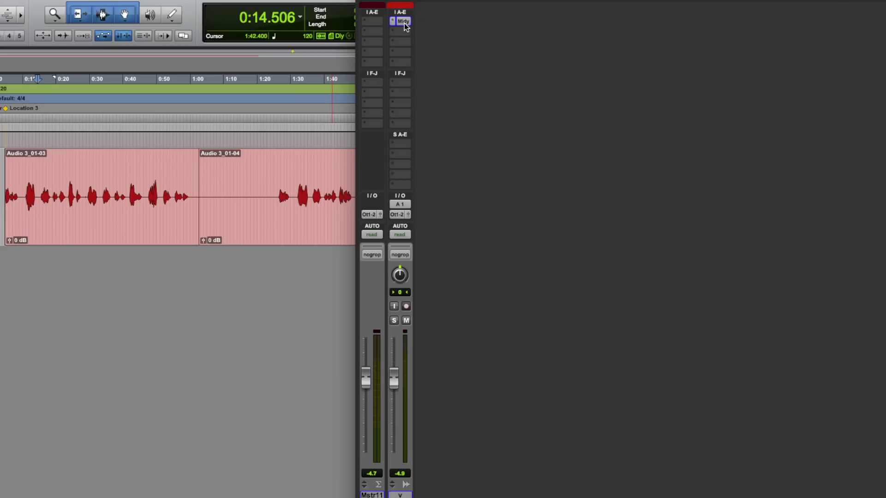
{"action": "left_click", "coordinate": [405, 27]}
{"action": "left_click", "coordinate": [570, 173]}
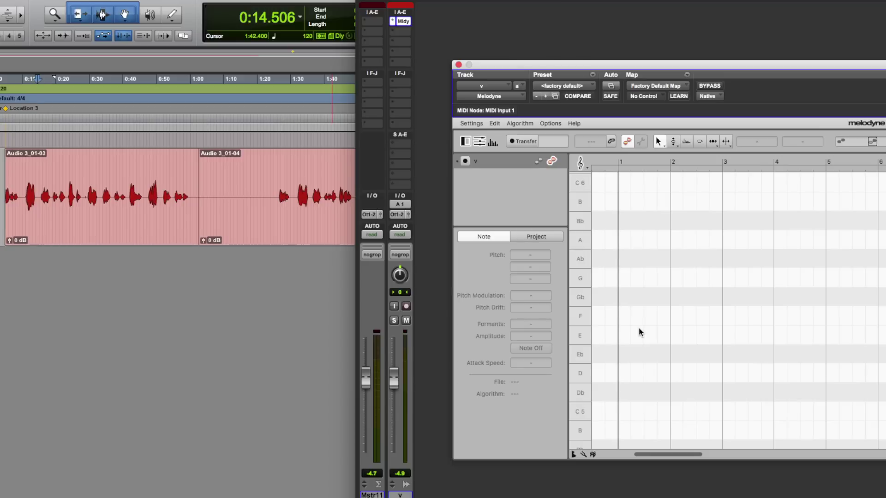
Step: From the session start, arm Transfer and briefly play to capture a short F#6 line
{"action": "key", "text": "Return"}
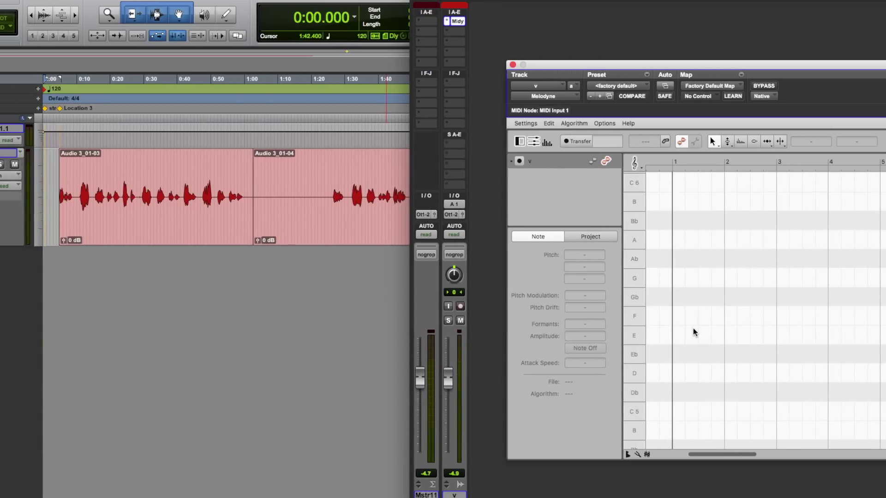
{"action": "left_click", "coordinate": [519, 162]}
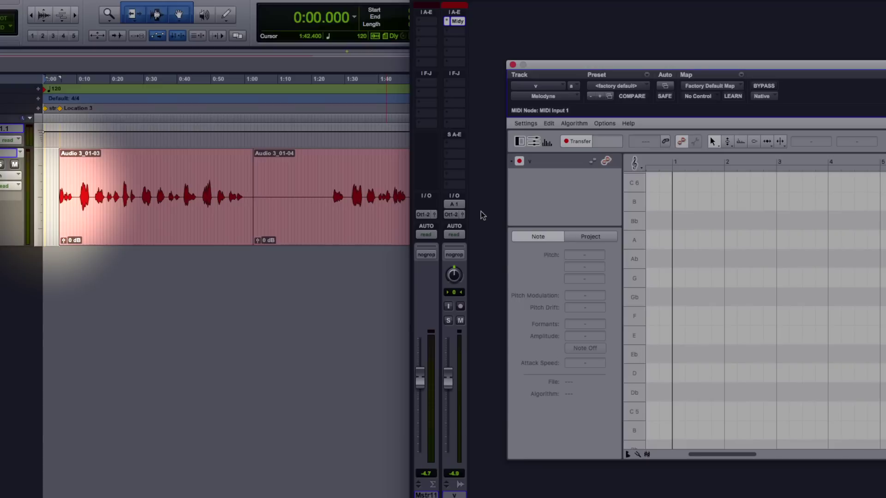
{"action": "key", "text": "space"}
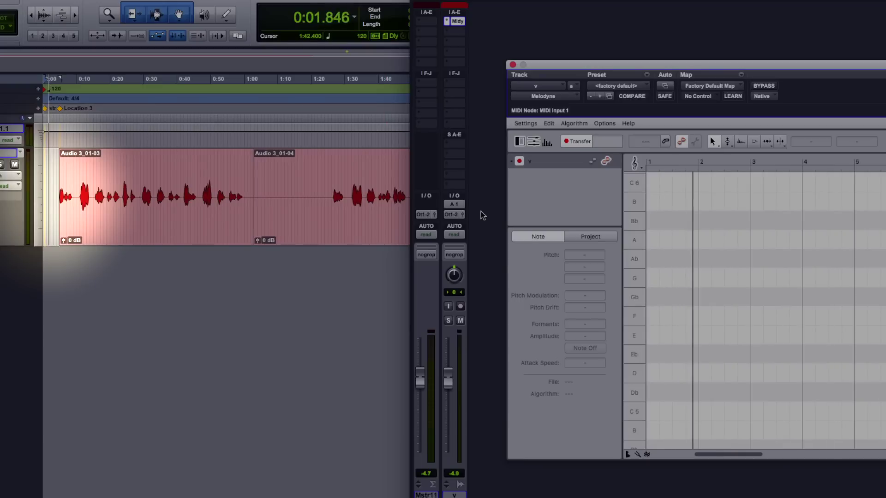
{"action": "key", "text": "space"}
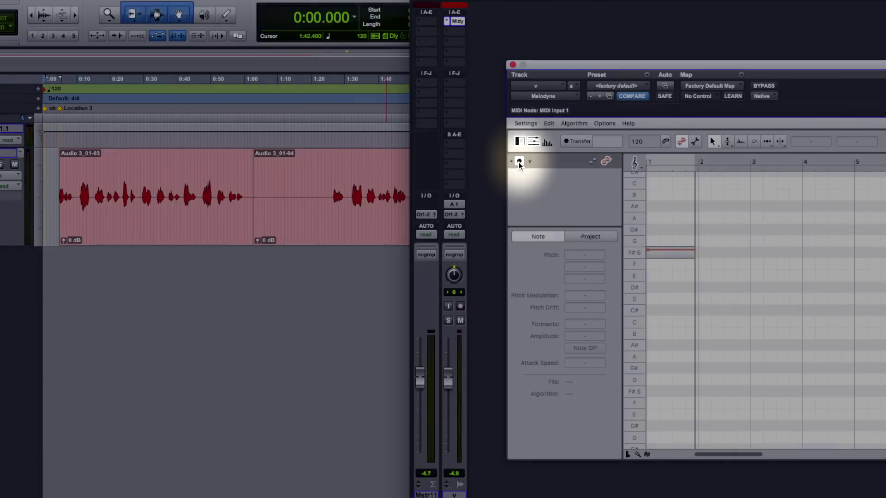
Step: Select the clip Audio 3_01-03 and bring the mixer and Melodyne editor back
{"action": "left_click", "coordinate": [520, 161]}
{"action": "left_click", "coordinate": [457, 21]}
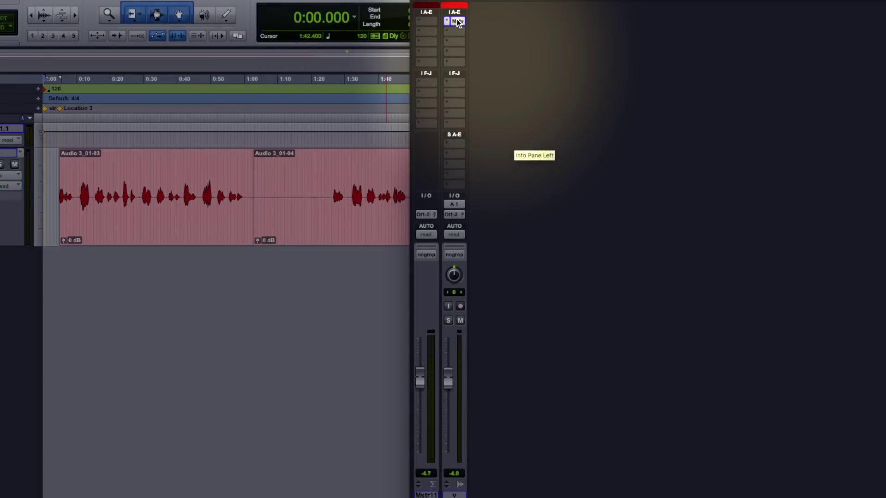
{"action": "right_click", "coordinate": [458, 23]}
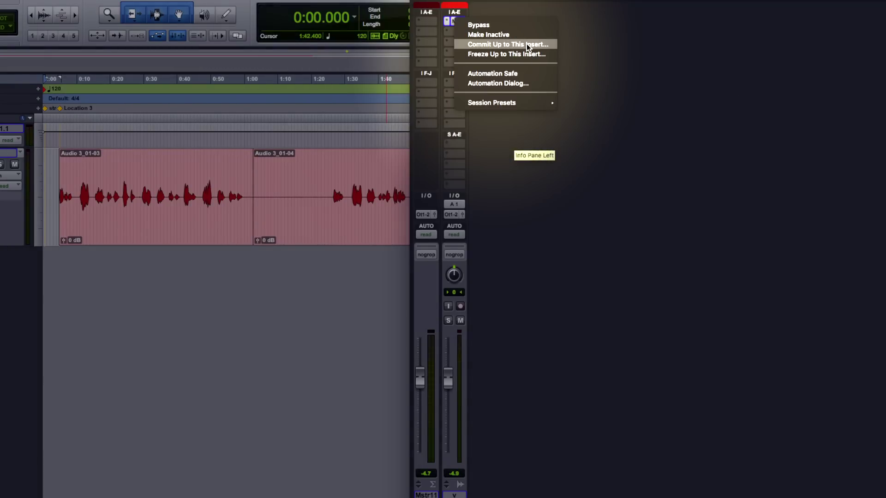
{"action": "key", "text": "Escape"}
{"action": "left_click", "coordinate": [187, 234]}
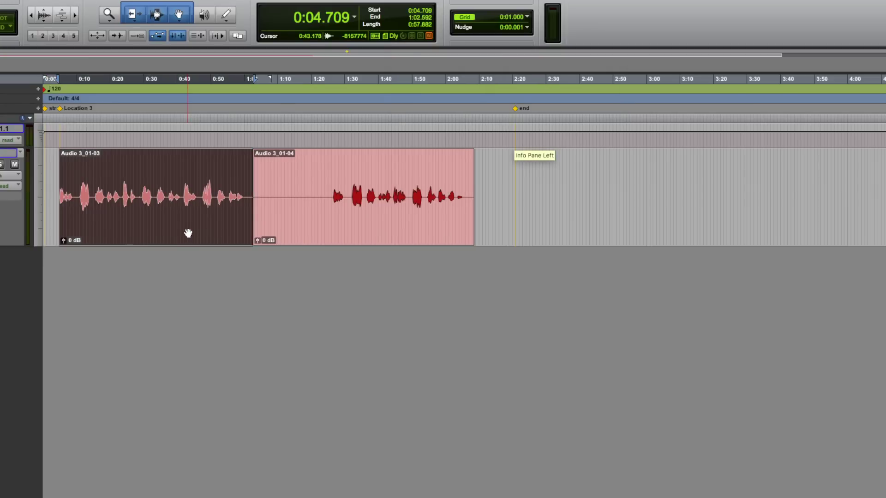
{"action": "key", "text": "super+equal"}
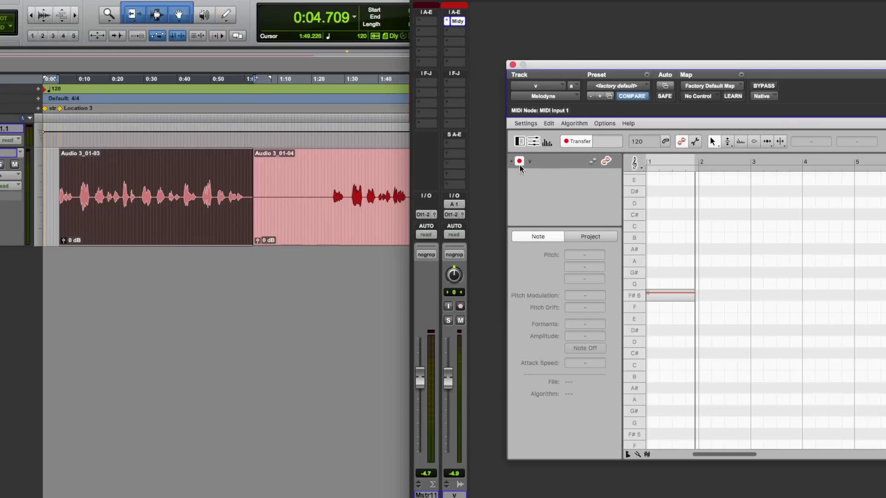
Step: Commit up to the Mldy insert, committing only the Edit Selection on Track
{"action": "right_click", "coordinate": [452, 21]}
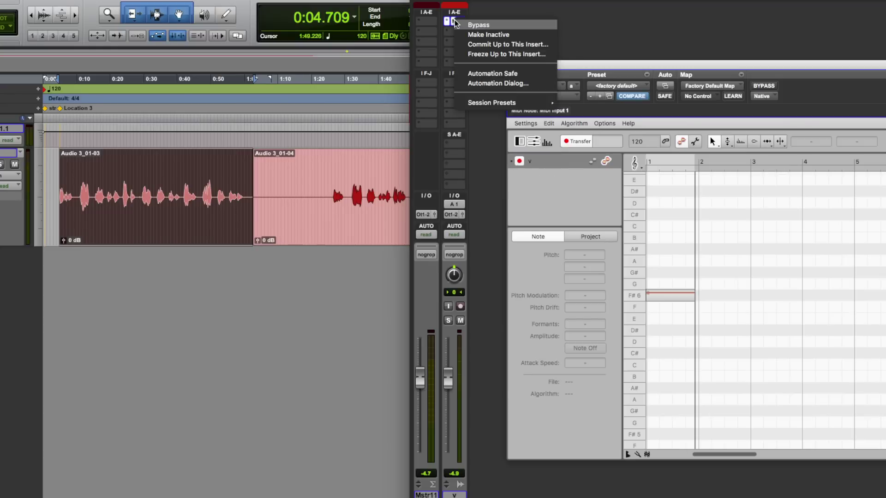
{"action": "left_click", "coordinate": [480, 43]}
{"action": "left_click", "coordinate": [512, 153]}
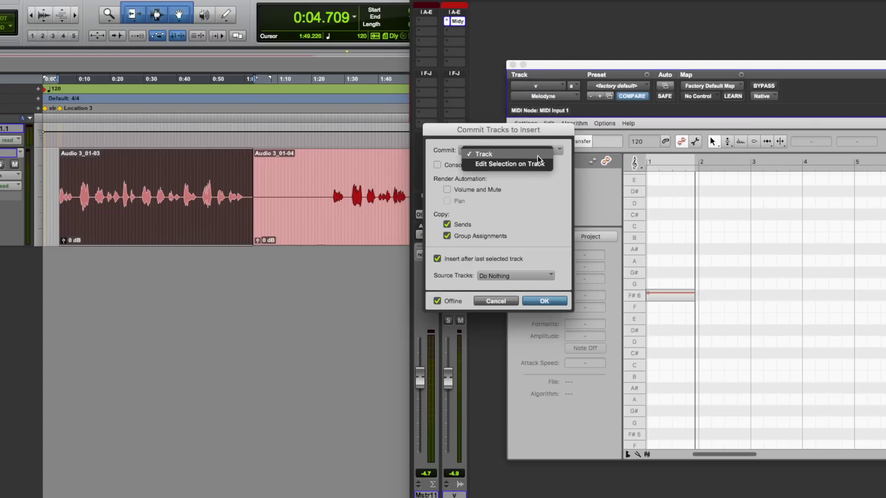
{"action": "left_click", "coordinate": [517, 164]}
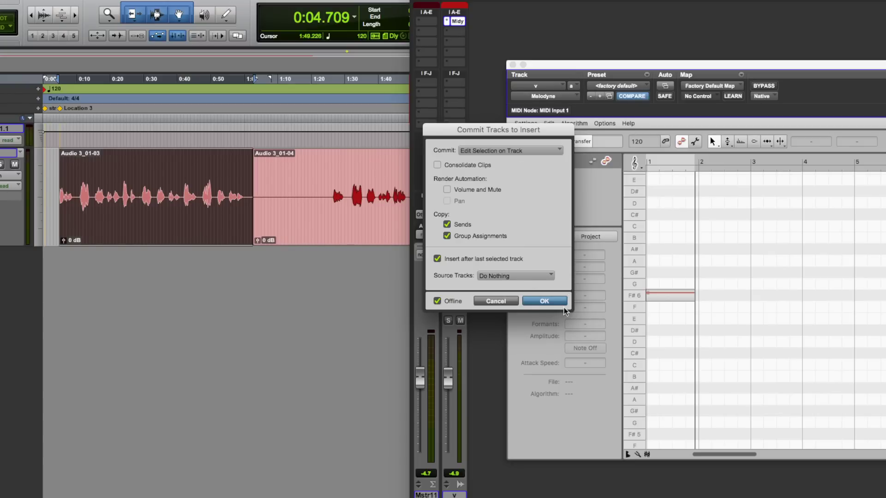
{"action": "left_click", "coordinate": [546, 302]}
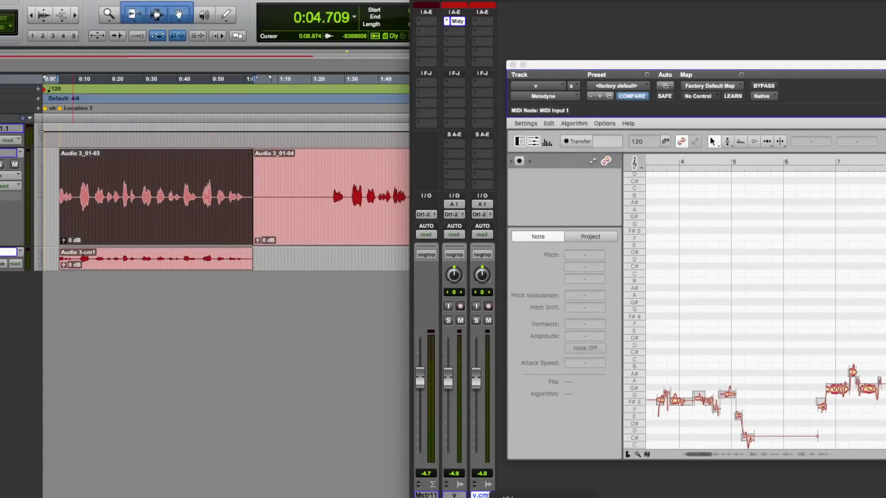
Step: Undo the commit with Cmd+Z to remove the extra committed track
{"action": "key", "text": "ctrl+z"}
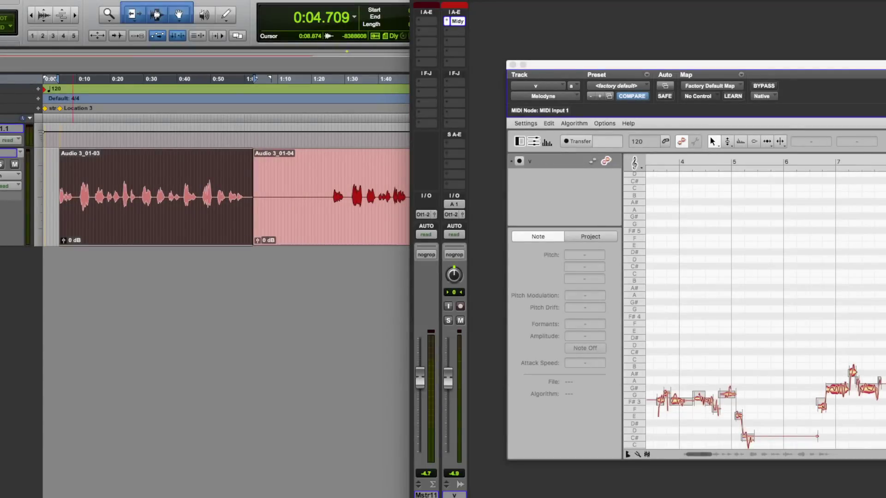